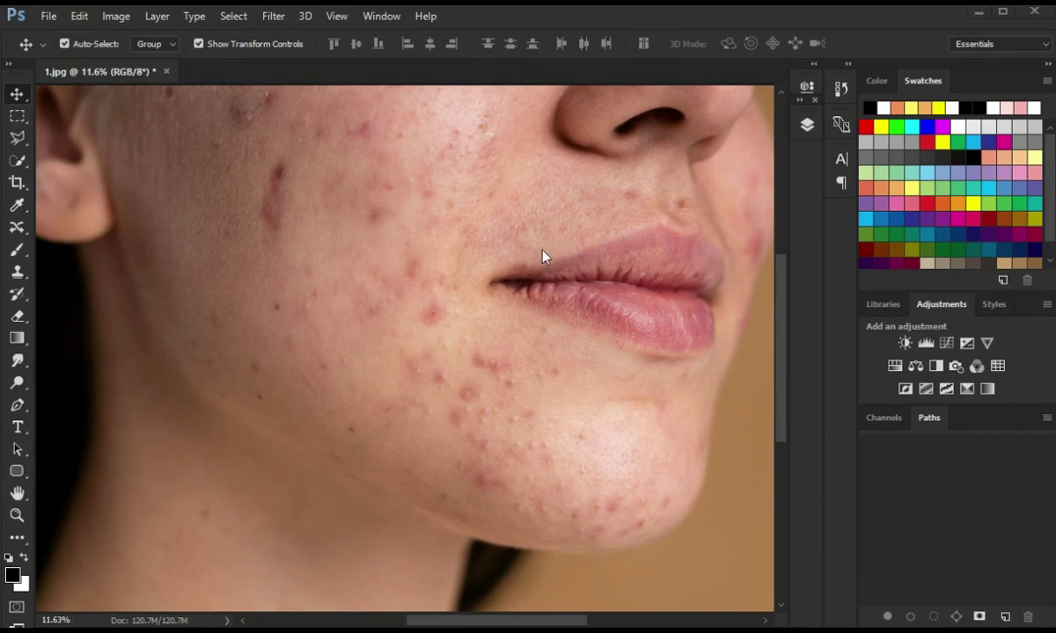
Step: Switch to the Spot Healing Brush, dismiss its warning, and enlarge the brush to 200
left_click(18, 274)
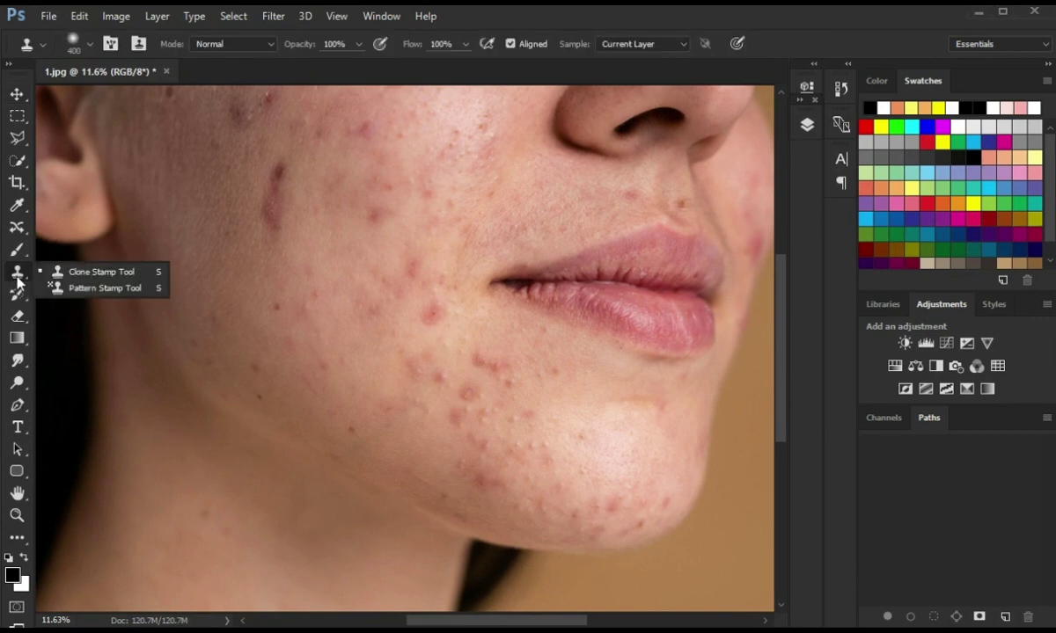
left_click(17, 228)
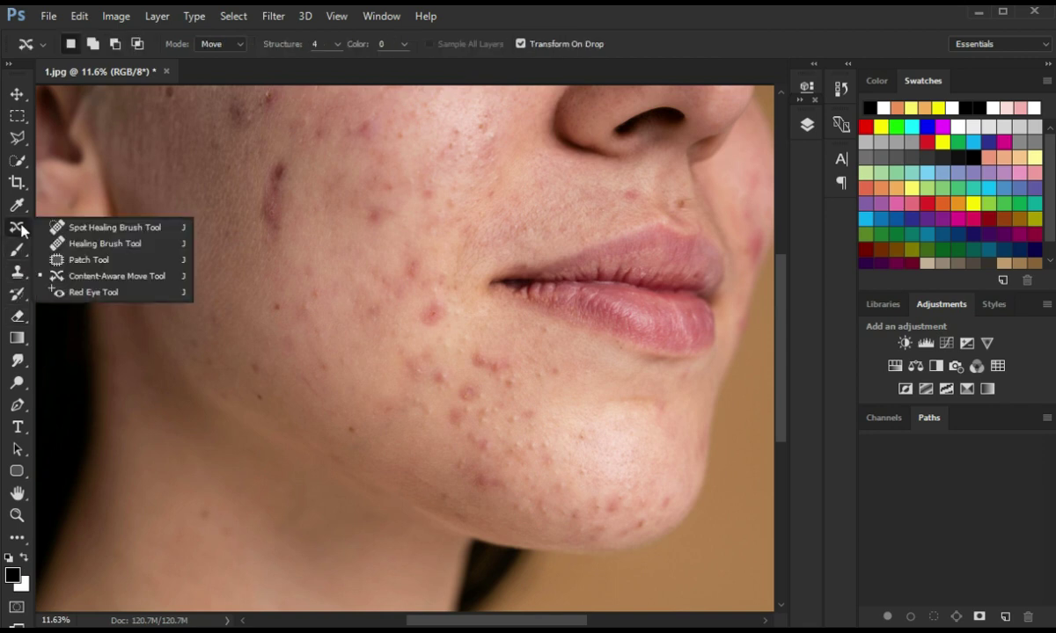
left_click(82, 210)
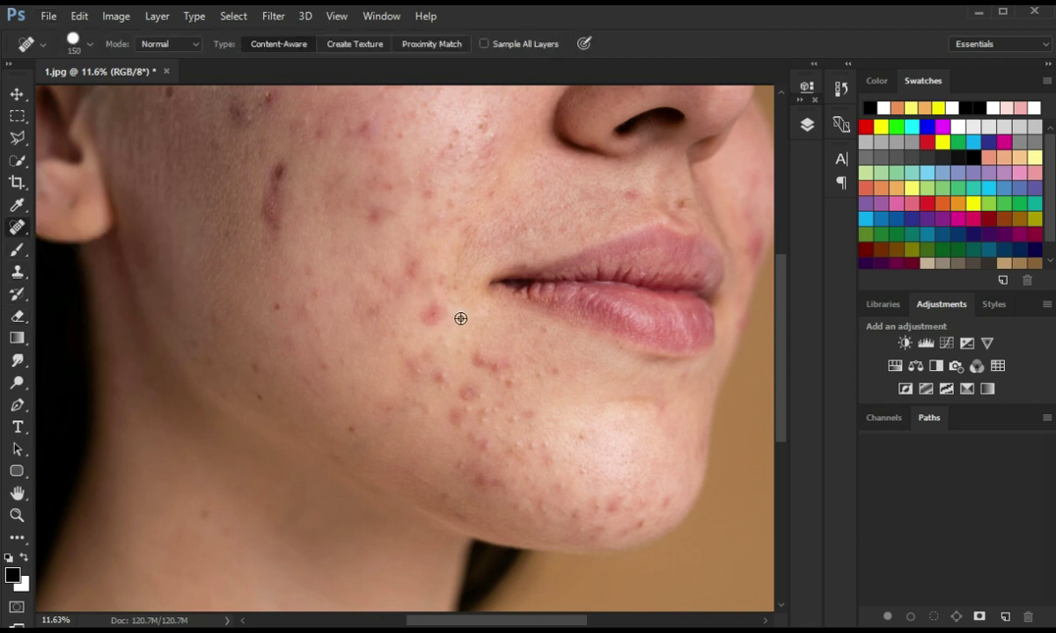
left_click(460, 318, "alt")
left_click(485, 262)
key("]")
Step: Heal the acne spots on the cheek and chin
left_click(426, 310)
left_click(476, 361)
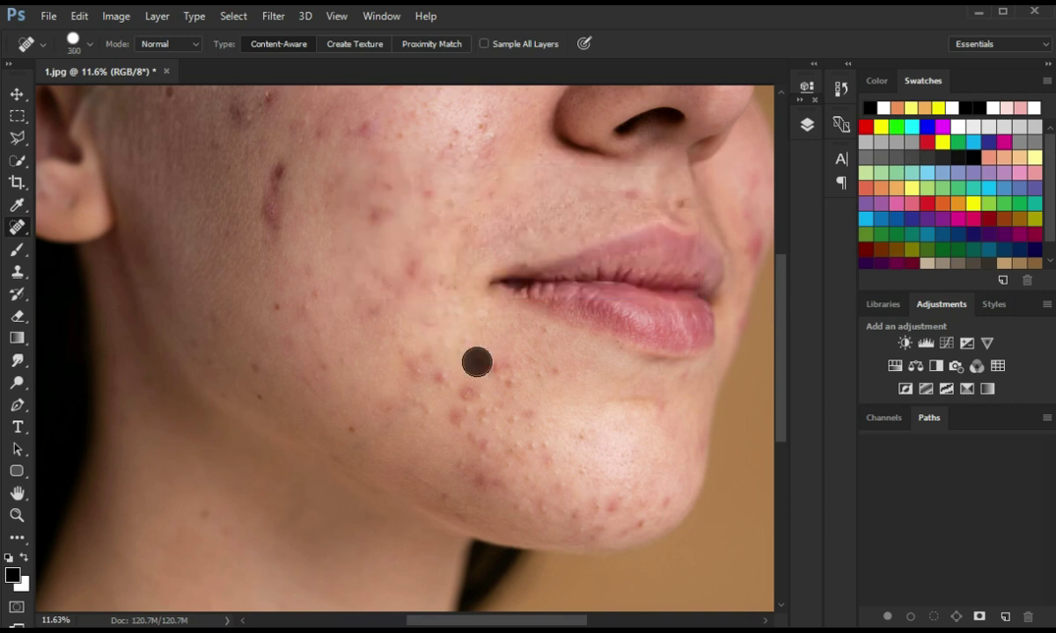
left_click(512, 386)
left_click(489, 415)
left_click(480, 443)
left_click(608, 504)
Step: Heal the remaining chin, lip-corner, scar and upper-cheek spots with brush sizes 250–400
key("]")
left_click(631, 193)
left_click(704, 229)
key("]")
key("]")
left_click(270, 206)
left_click(274, 227)
key("bracketleft")
left_click(281, 177)
left_click(807, 124)
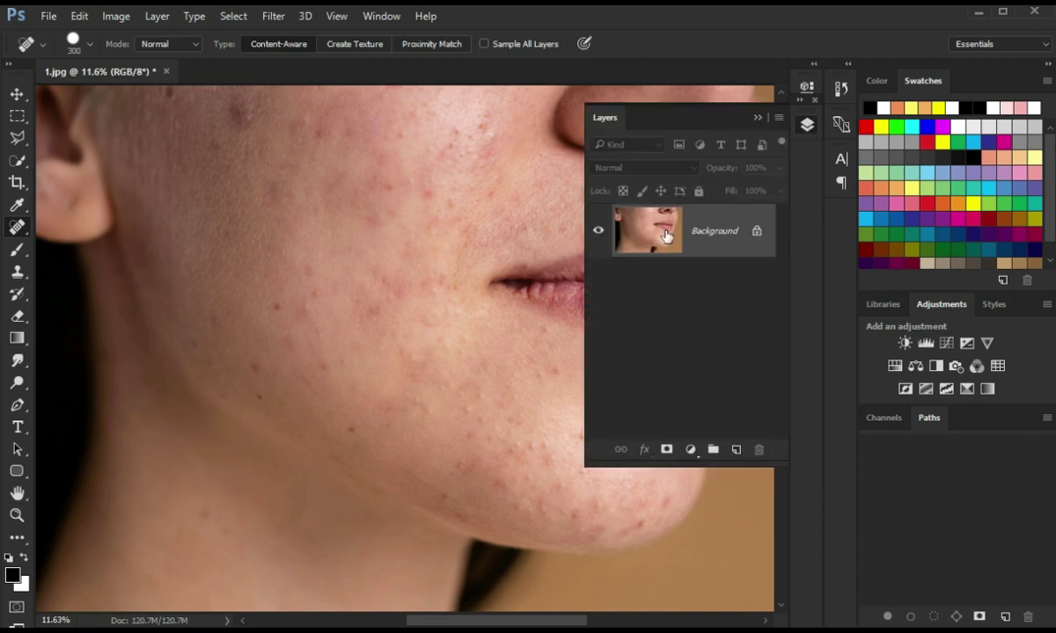
Step: Duplicate Background as an inverted Layer 1 in Vivid Light blend mode
key("ctrl+j")
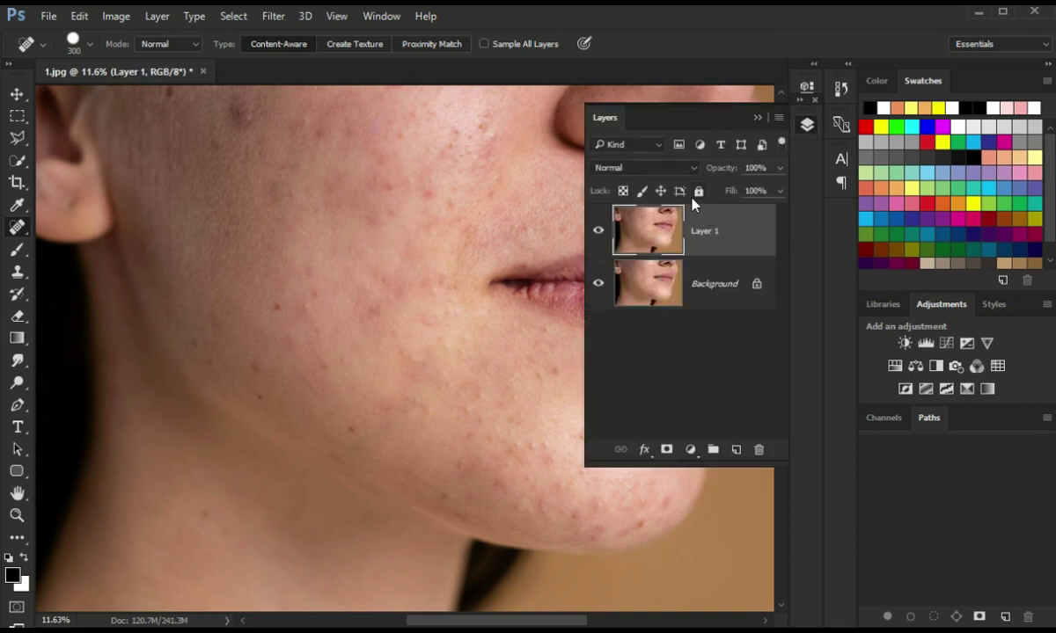
left_click(681, 168)
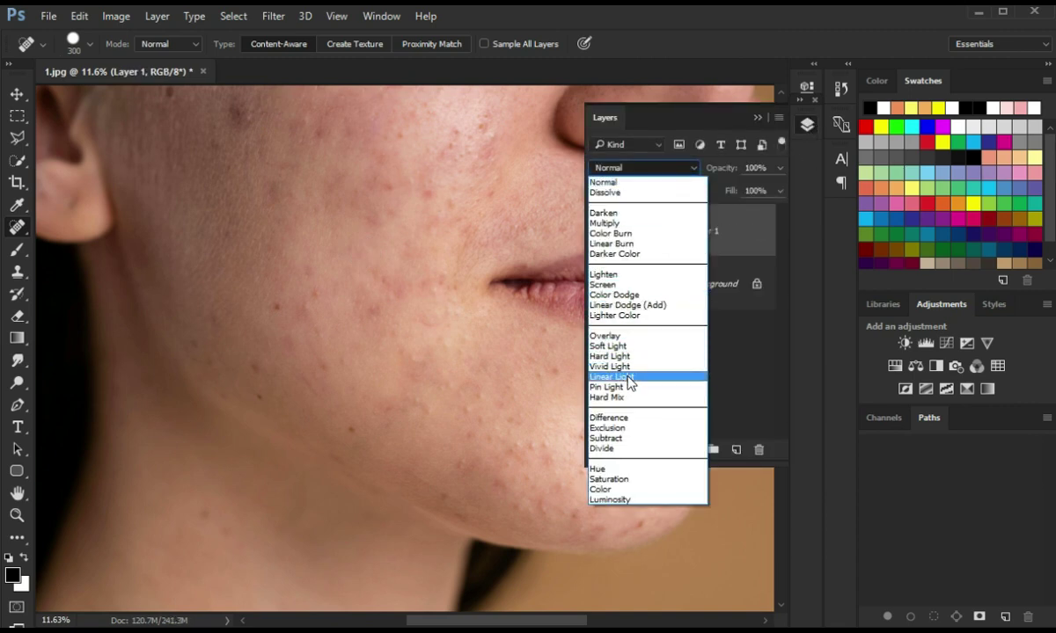
left_click(616, 366)
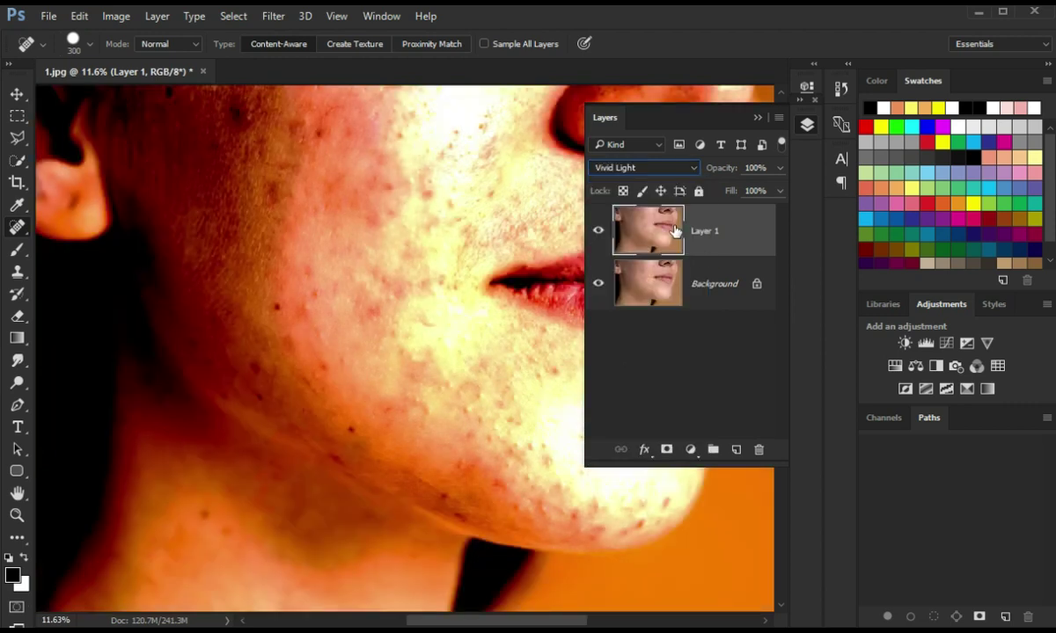
key("ctrl+i")
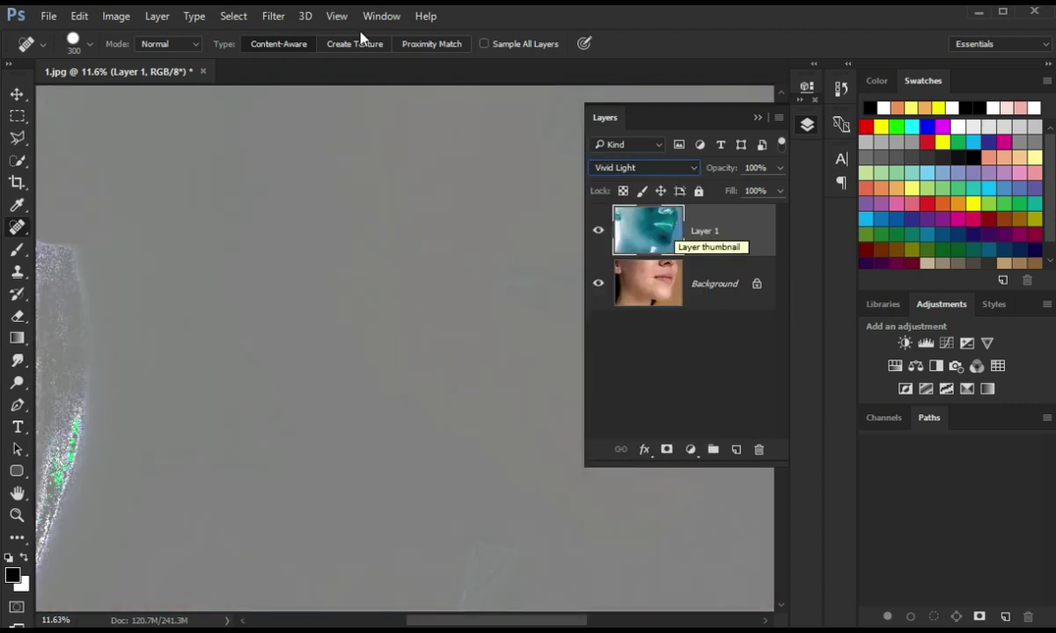
left_click(273, 16)
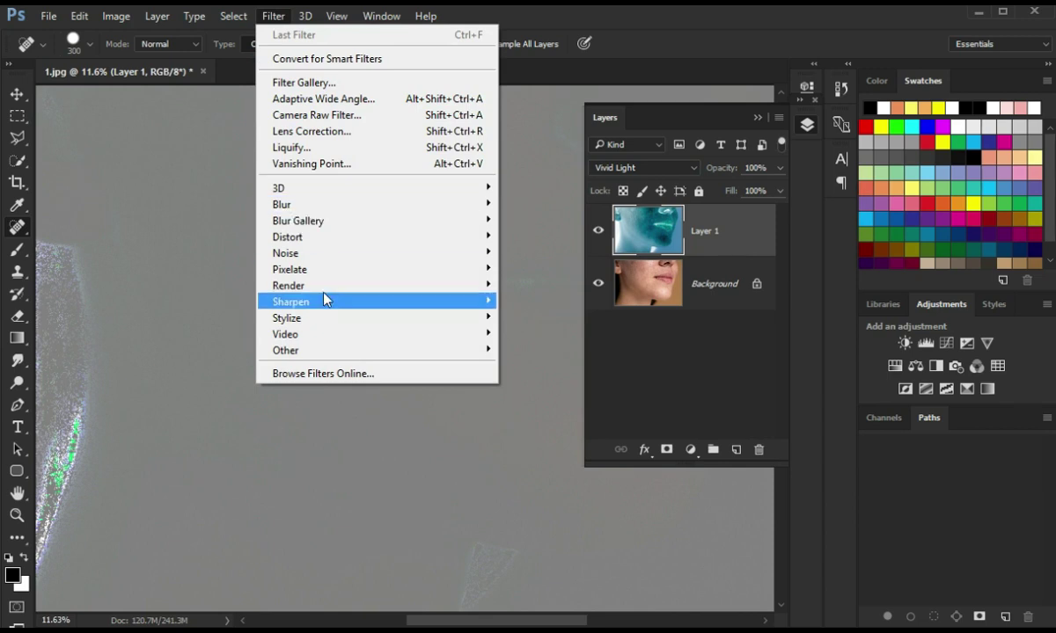
mouse_move(286, 351)
left_click(532, 365)
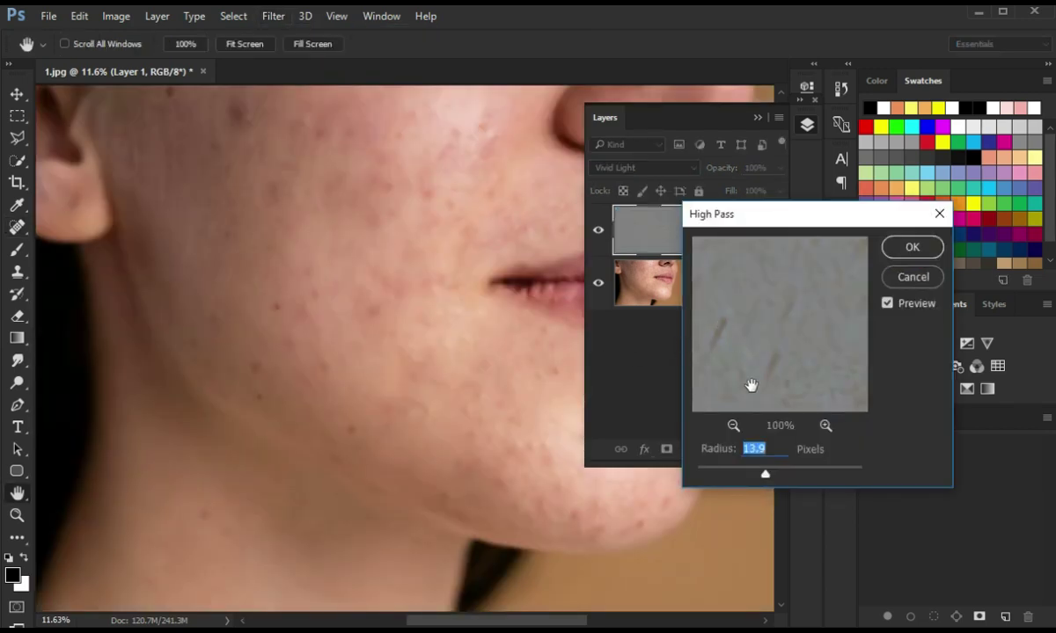
Step: Apply a High Pass filter to Layer 1 with a radius of about 75.5 pixels
left_click_drag(764, 474, 785, 478)
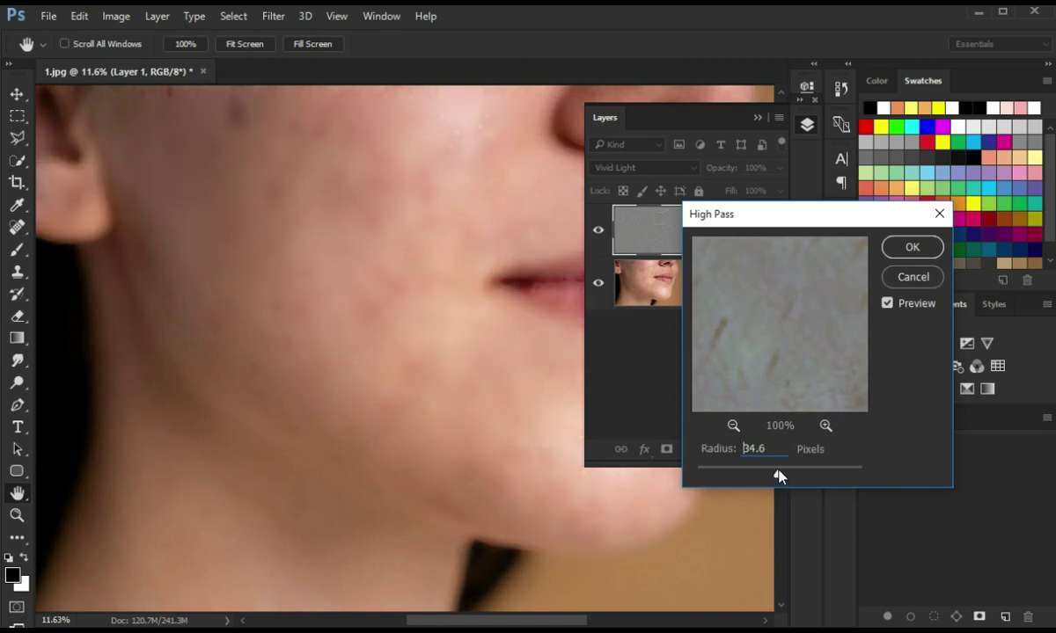
left_click_drag(792, 472, 819, 469)
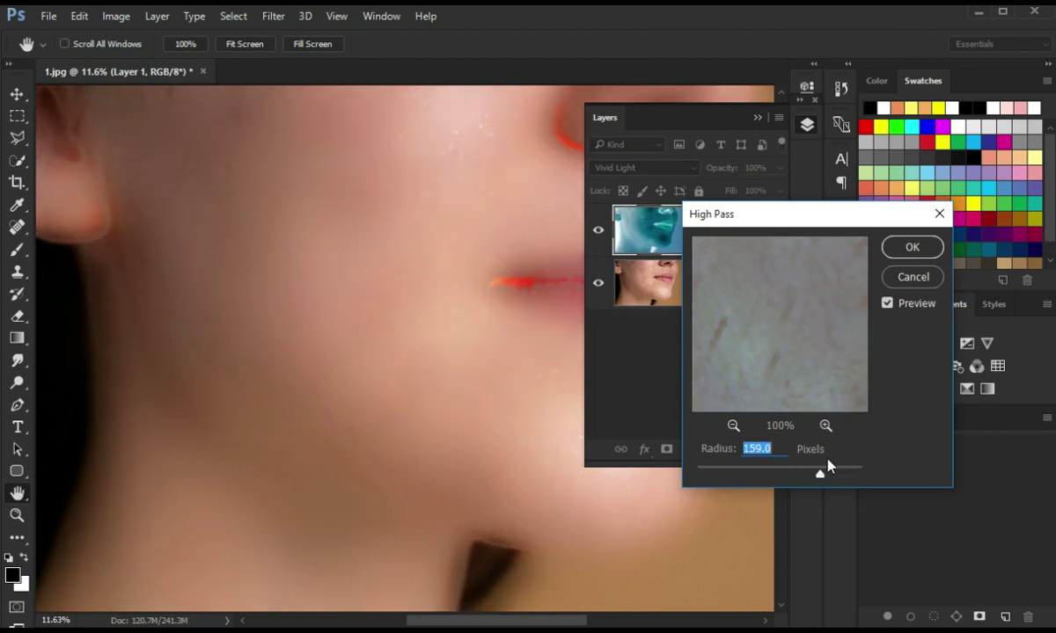
left_click_drag(820, 475, 811, 476)
left_click_drag(808, 475, 796, 475)
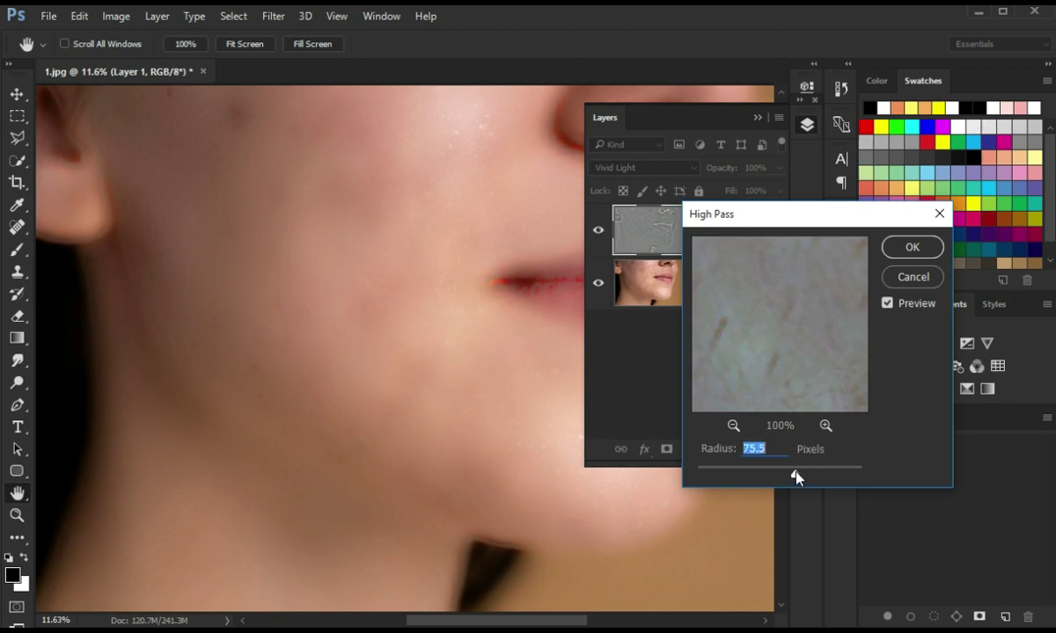
left_click(912, 246)
key("j")
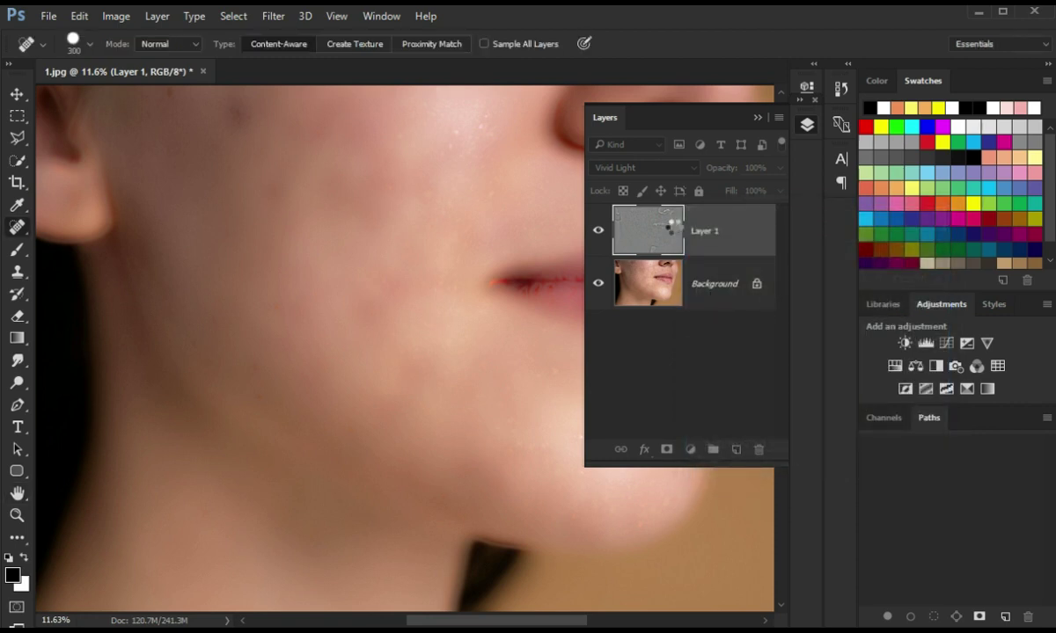
Step: Apply a Gaussian Blur of about 26.3 pixels to Layer 1
left_click(273, 16)
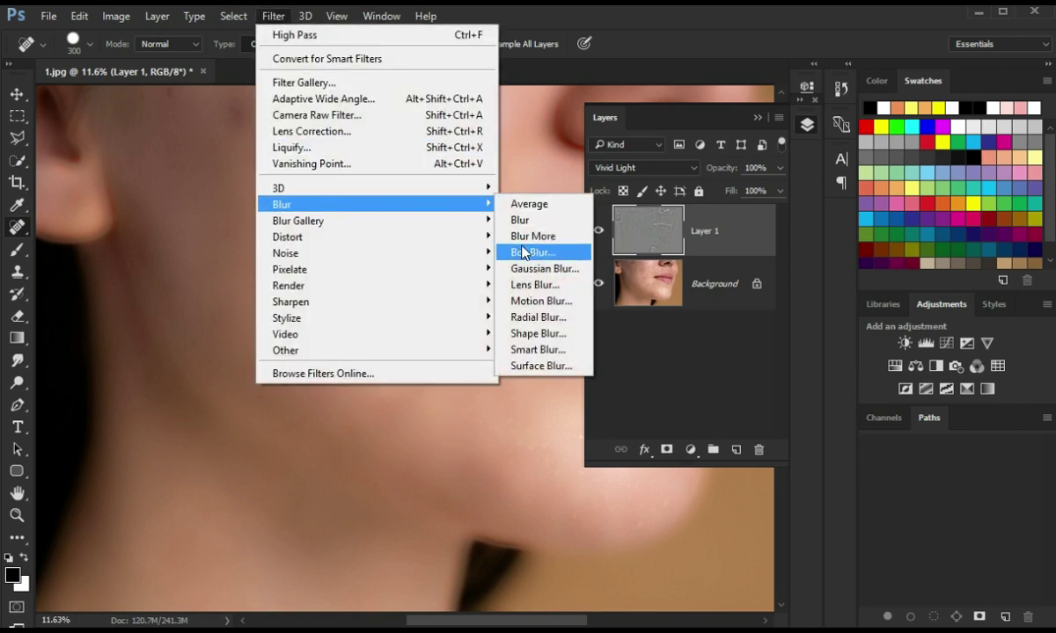
left_click(528, 268)
left_click_drag(398, 76, 860, 166)
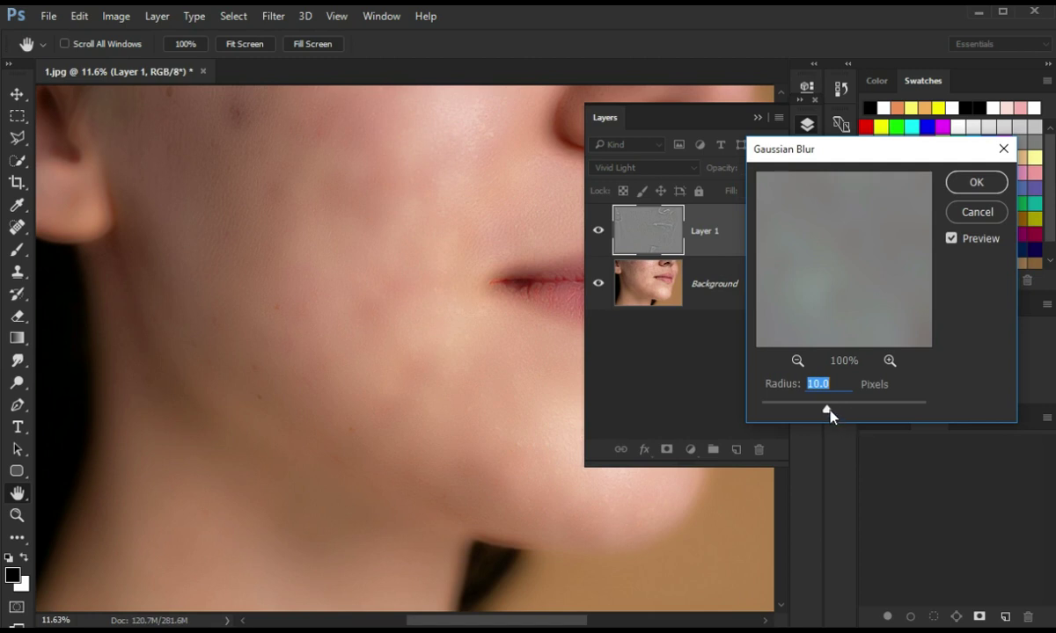
left_click_drag(862, 413, 851, 413)
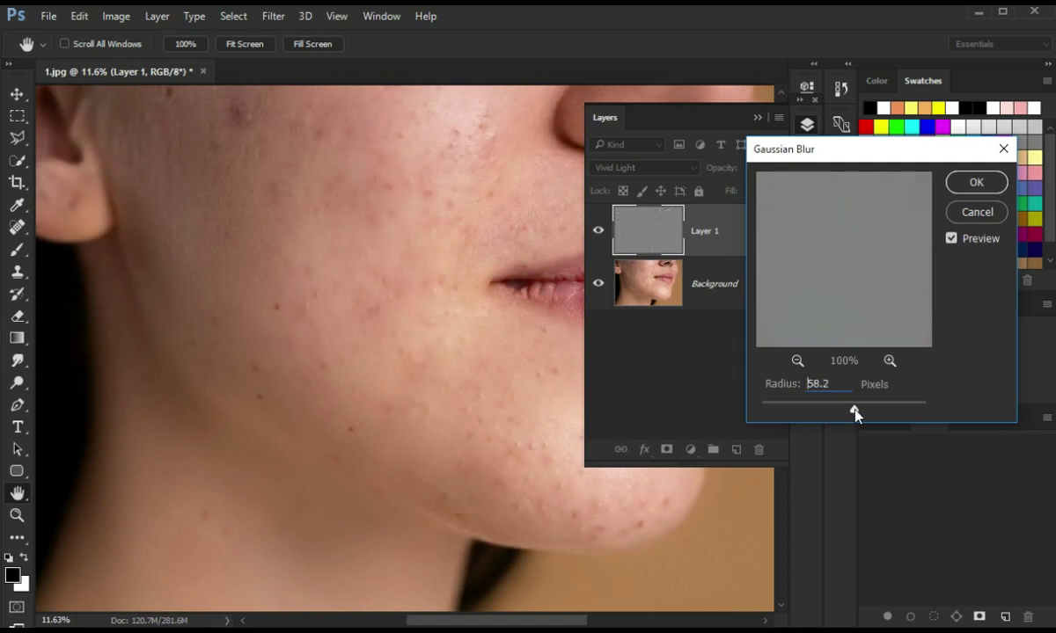
left_click_drag(852, 414, 844, 414)
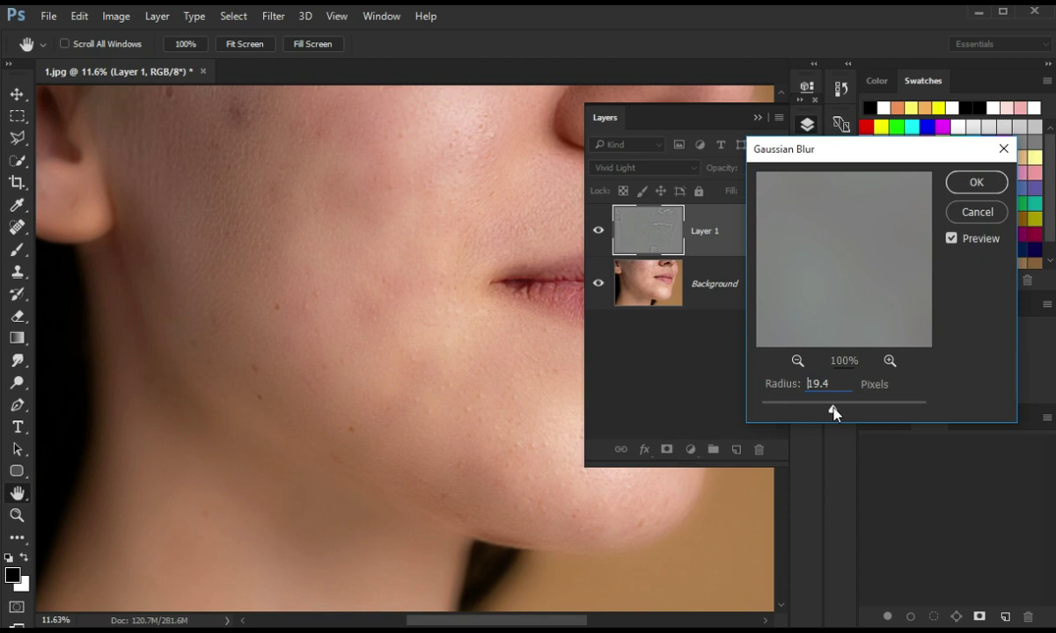
left_click_drag(833, 412, 839, 413)
left_click(976, 183)
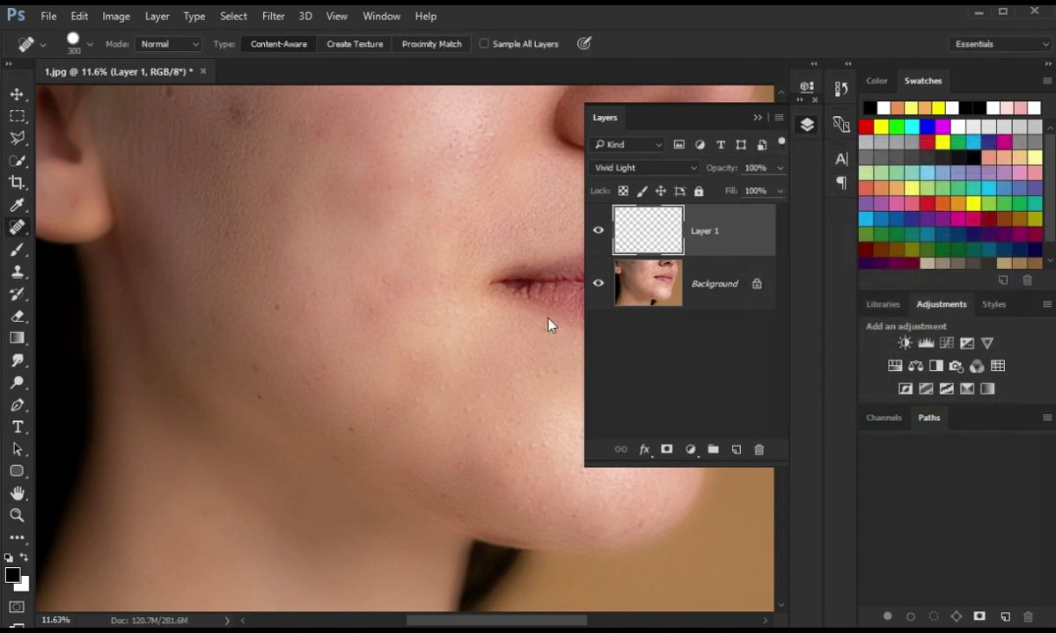
Step: Give Layer 1 an inverted black mask and set up a large white Brush Tool
left_click(666, 451)
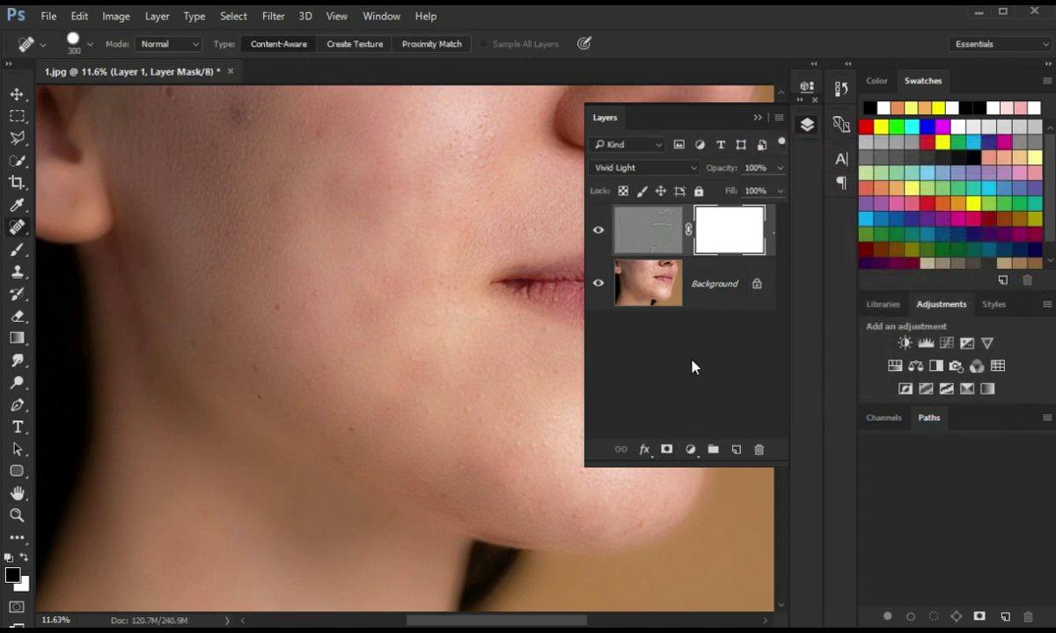
key("ctrl+i")
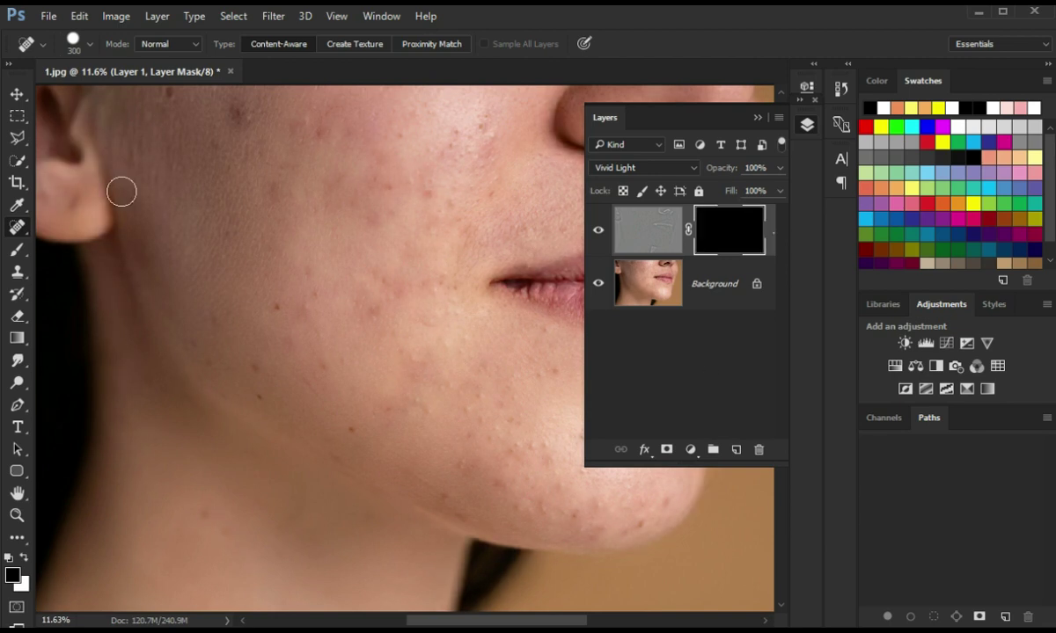
right_click(16, 249)
left_click(71, 243)
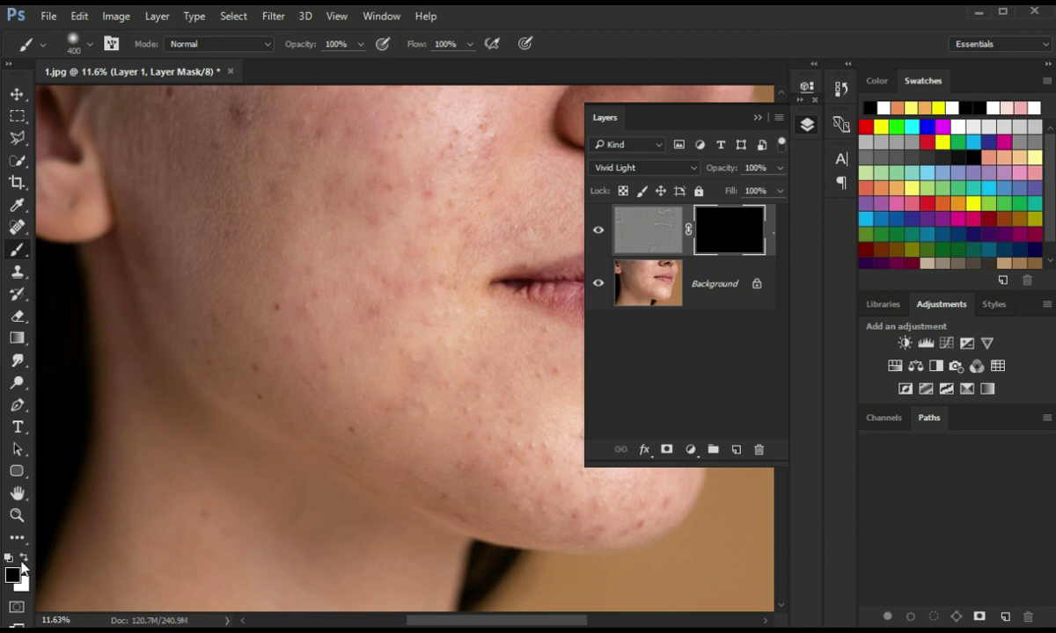
key("x")
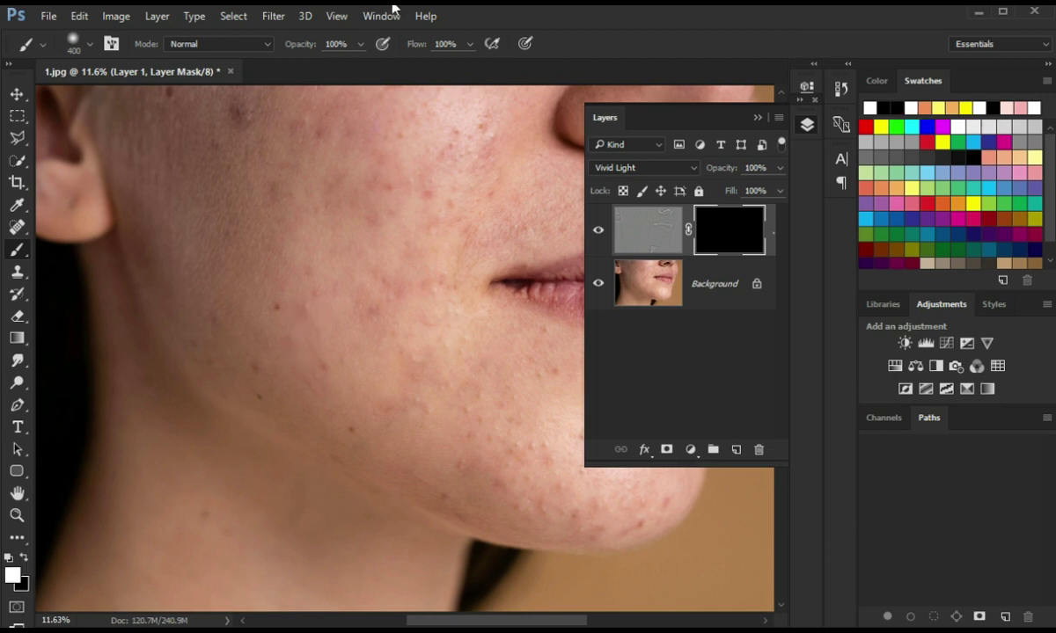
key("bracketright")
key("bracketright")
key("bracketright")
key("bracketright")
key("bracketright")
left_click(757, 117)
Step: Paint white on the mask over the cheek beside the mouth and the mid-cheek
key("bracketleft")
key("bracketleft")
key("bracketleft")
key("bracketright")
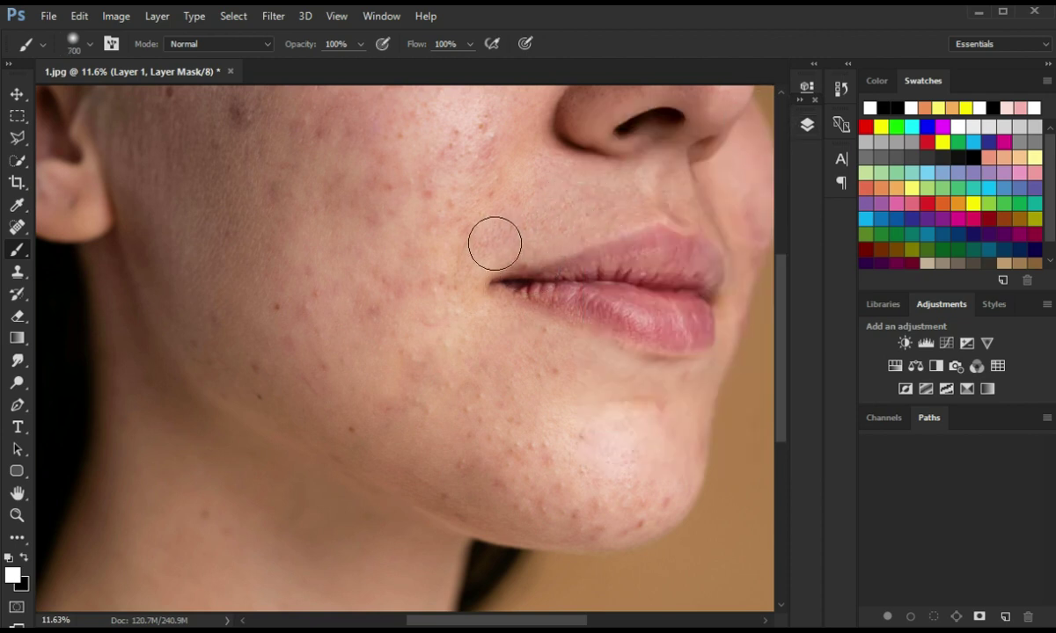
key("bracketleft")
key("bracketleft")
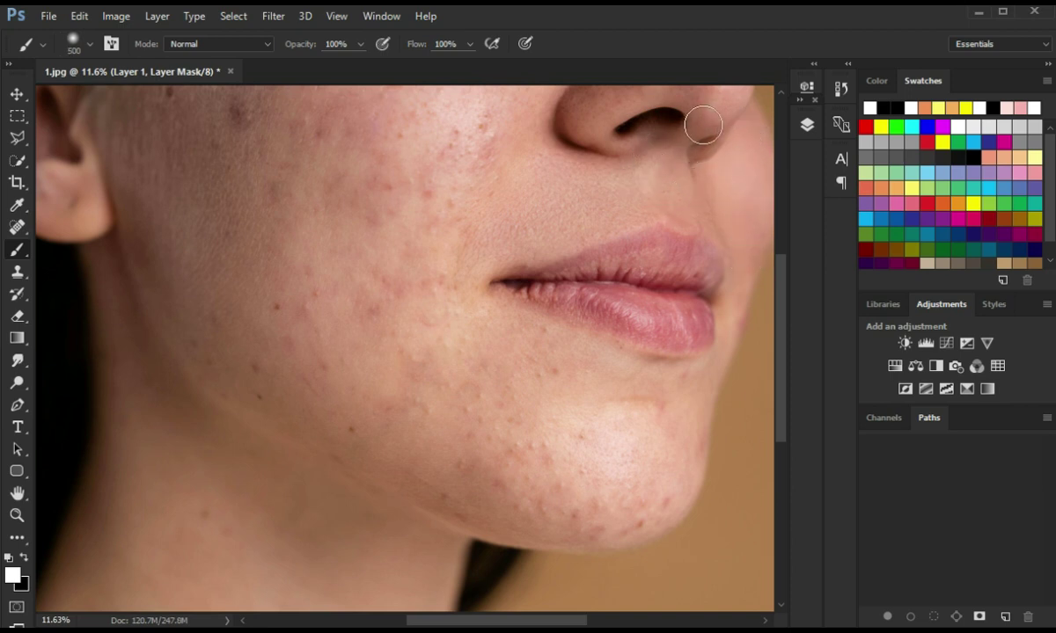
key("bracketright")
key("bracketright")
key("bracketright")
key("bracketright")
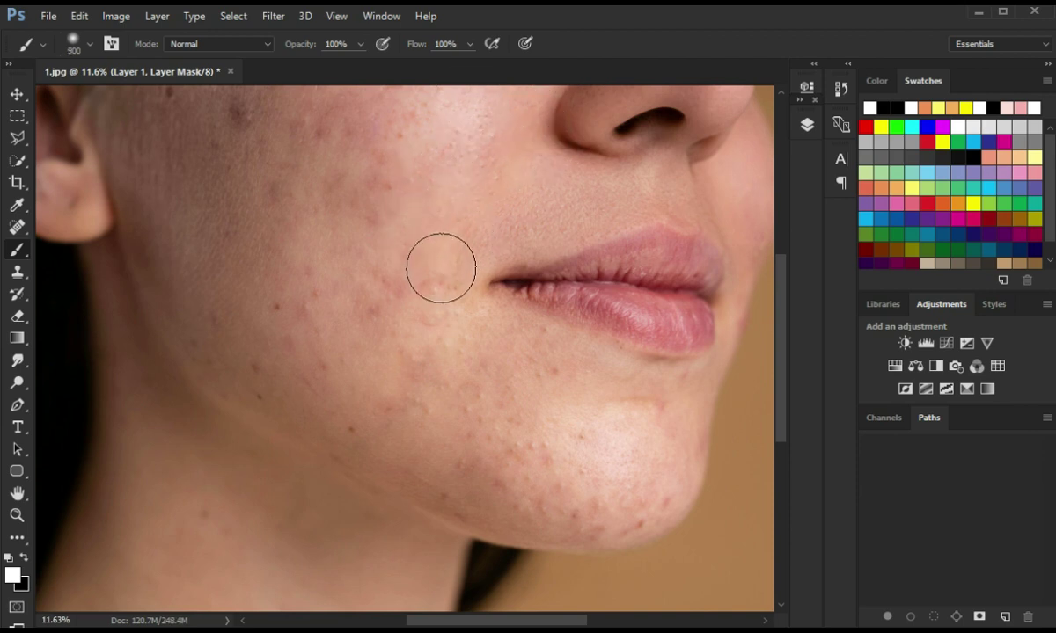
mouse_move(367, 165)
left_mouse_down()
mouse_move(406, 153)
mouse_move(405, 334)
mouse_move(314, 361)
mouse_move(285, 344)
mouse_move(340, 413)
mouse_move(302, 177)
mouse_move(202, 106)
left_mouse_up()
mouse_move(182, 150)
left_mouse_down()
mouse_move(403, 239)
mouse_move(460, 205)
mouse_move(396, 285)
mouse_move(455, 348)
mouse_move(643, 420)
mouse_move(480, 447)
mouse_move(403, 419)
left_mouse_up()
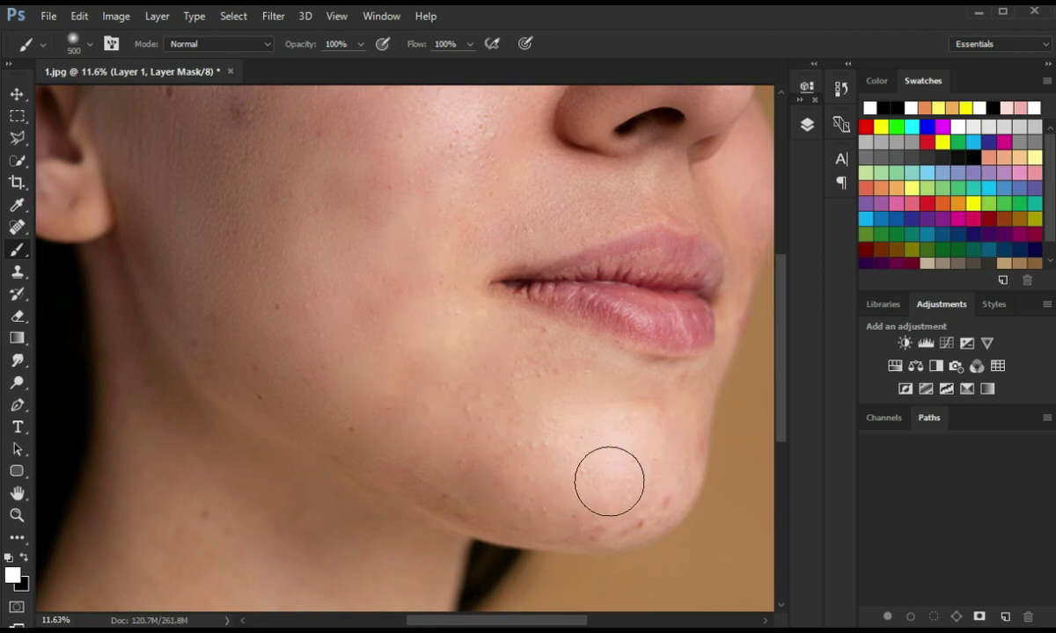
Step: Reveal the smoothing along the chin and jawline, and from cheek down to chin
key("bracketleft")
key("bracketleft")
key("bracketleft")
mouse_move(693, 471)
left_mouse_down()
mouse_move(657, 494)
mouse_move(533, 523)
mouse_move(330, 435)
mouse_move(403, 449)
left_mouse_up()
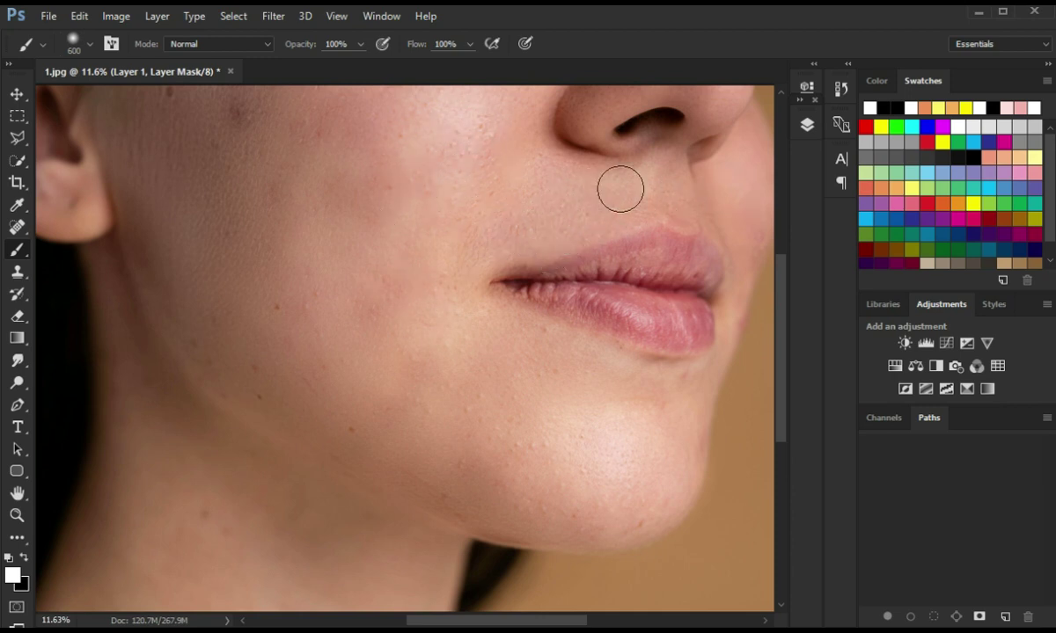
key("bracketleft")
key("bracketleft")
key("bracketright")
key("bracketright")
key("bracketright")
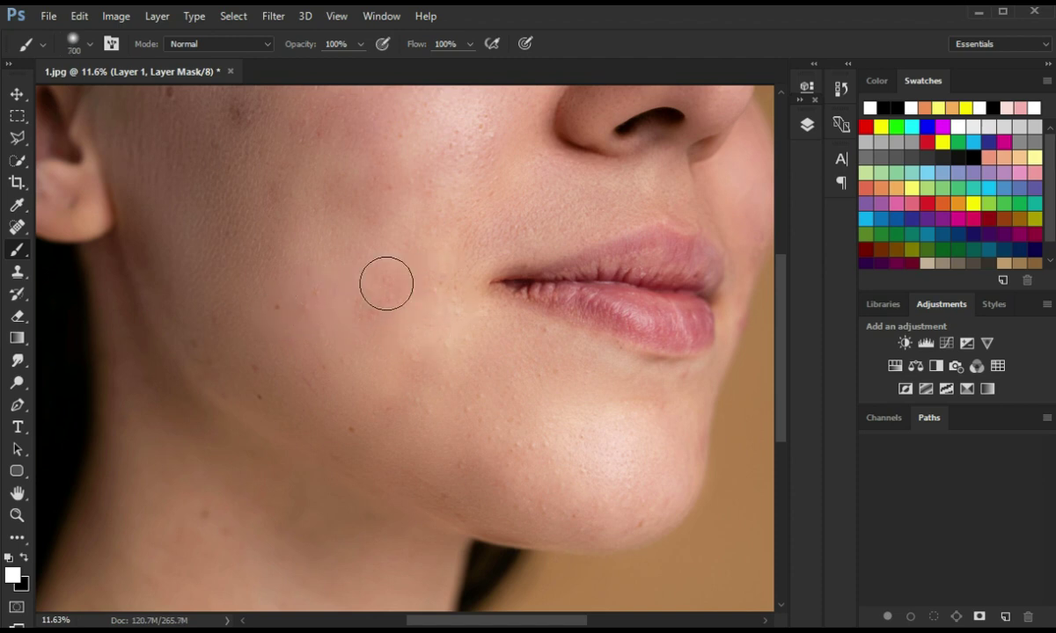
left_click_drag(311, 332, 408, 565)
Step: Flatten the image into a single Background layer
key("bracketleft")
key("bracketleft")
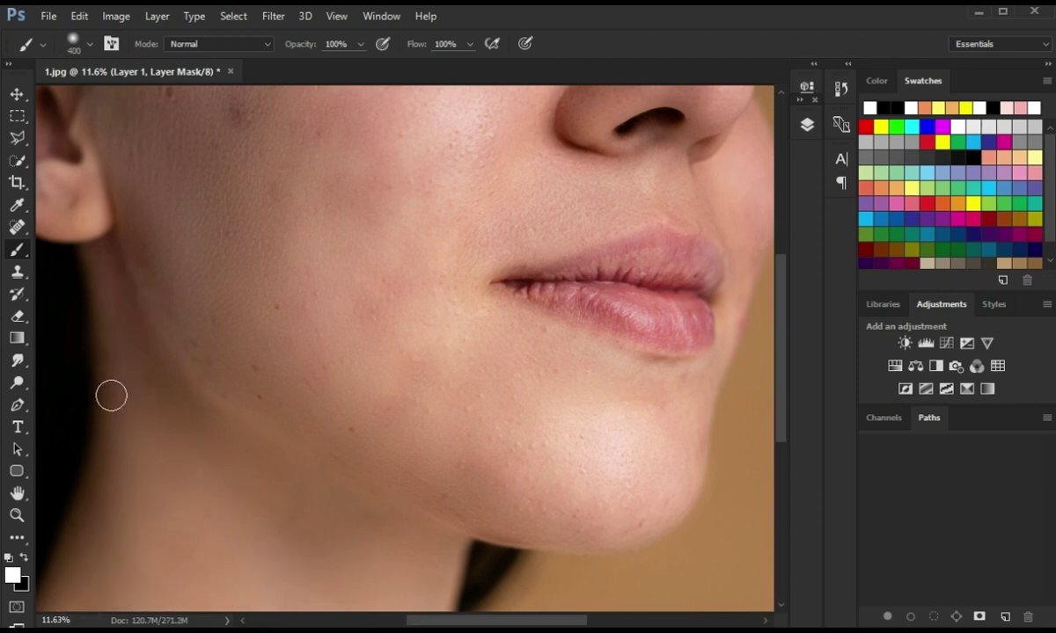
key("bracketleft")
key("bracketleft")
key("bracketright")
key("bracketright")
key("bracketright")
key("bracketright")
key("bracketright")
key("bracketright")
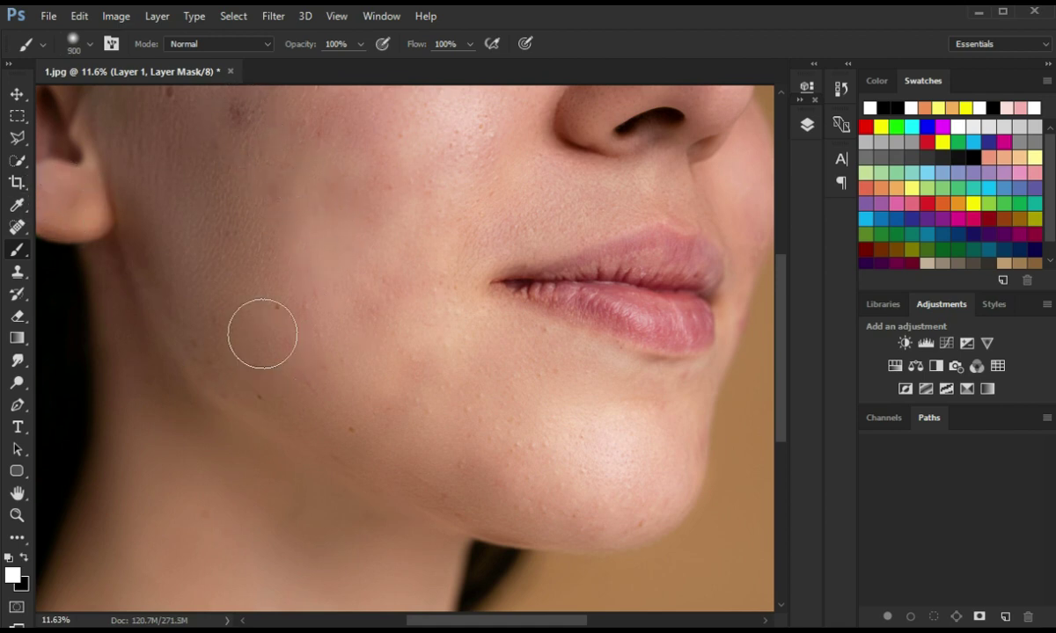
key("bracketleft")
key("bracketleft")
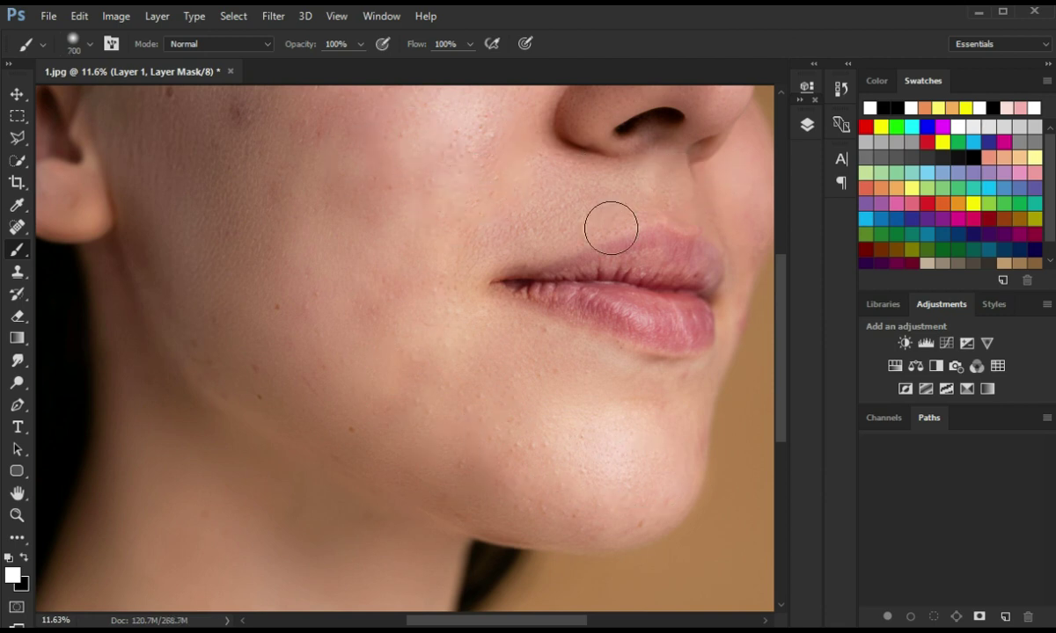
left_click(800, 130)
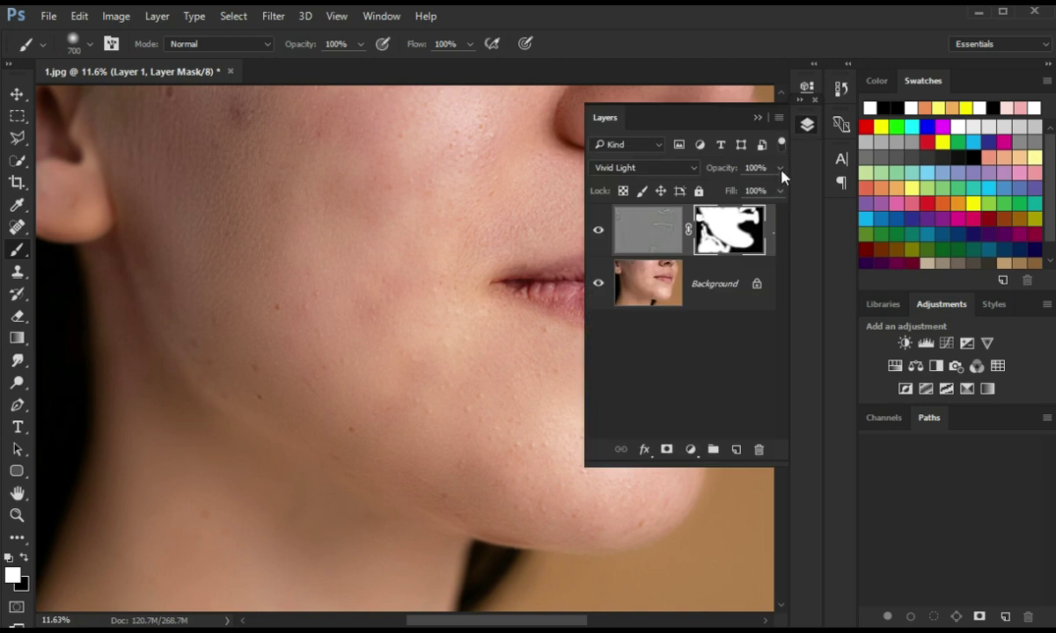
key("Delete")
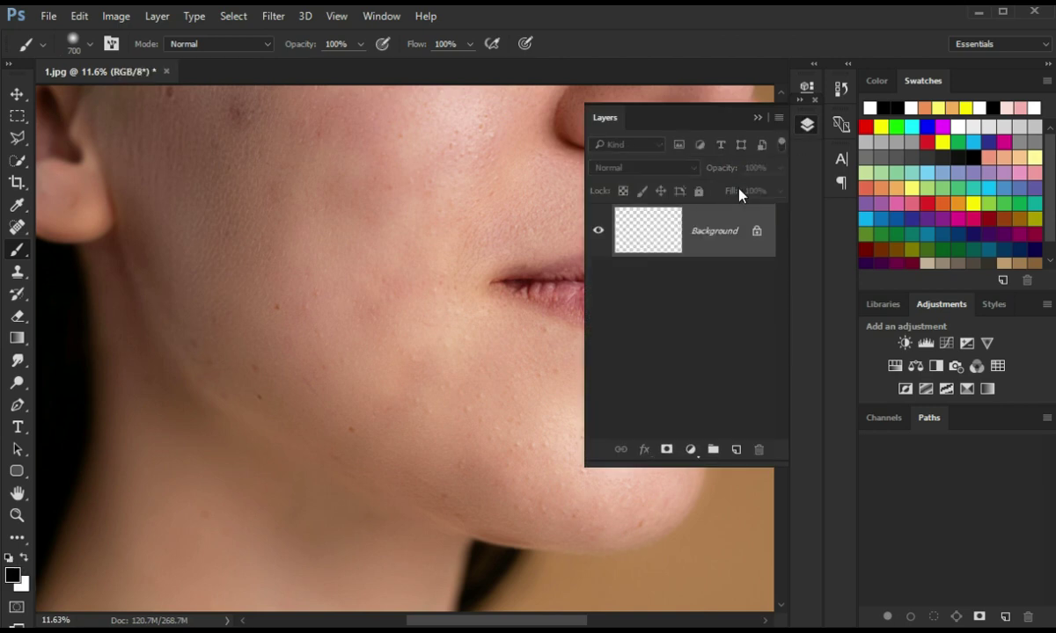